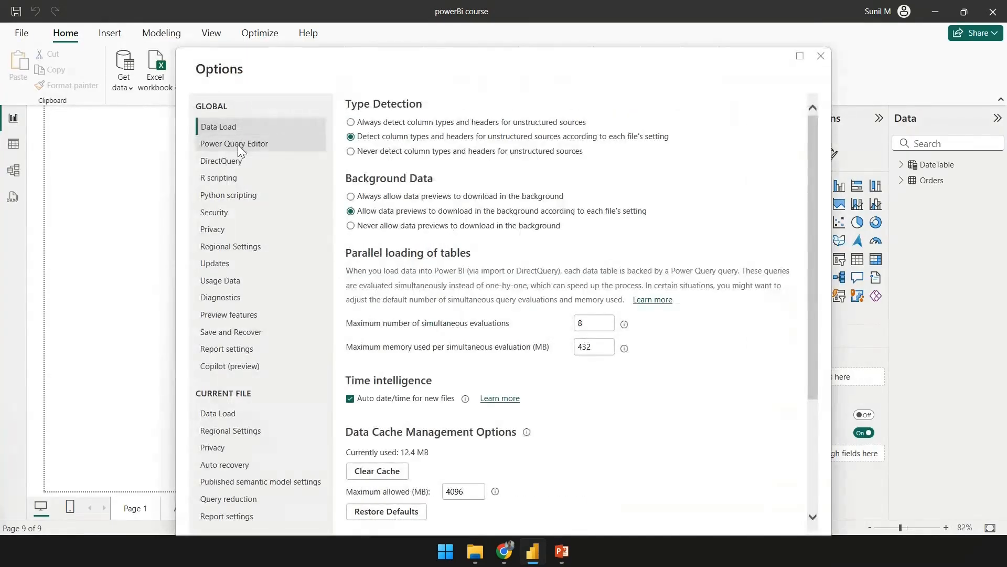
Review the global R scripting and Python scripting settings in the Options dialog
left_click(240, 177)
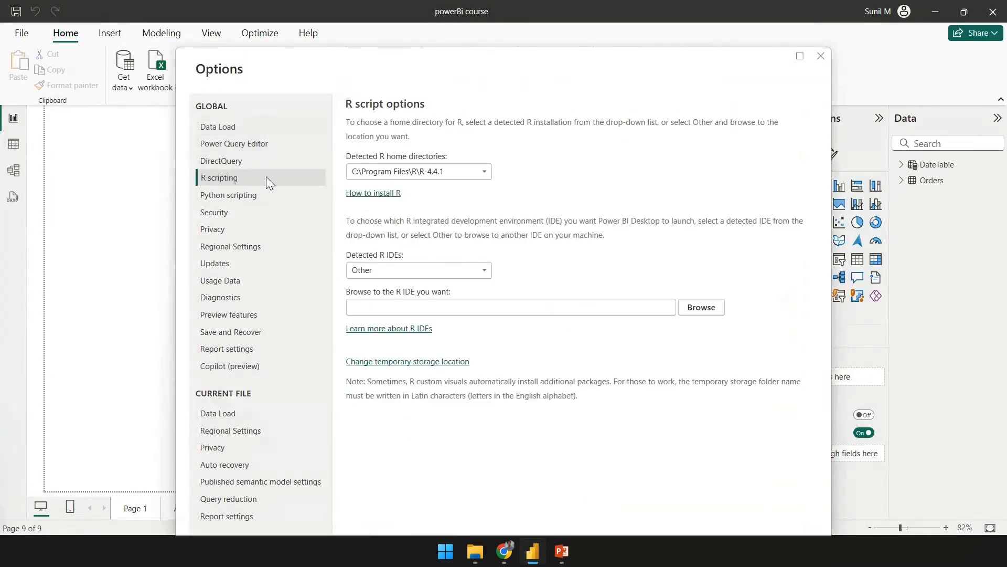
left_click(236, 195)
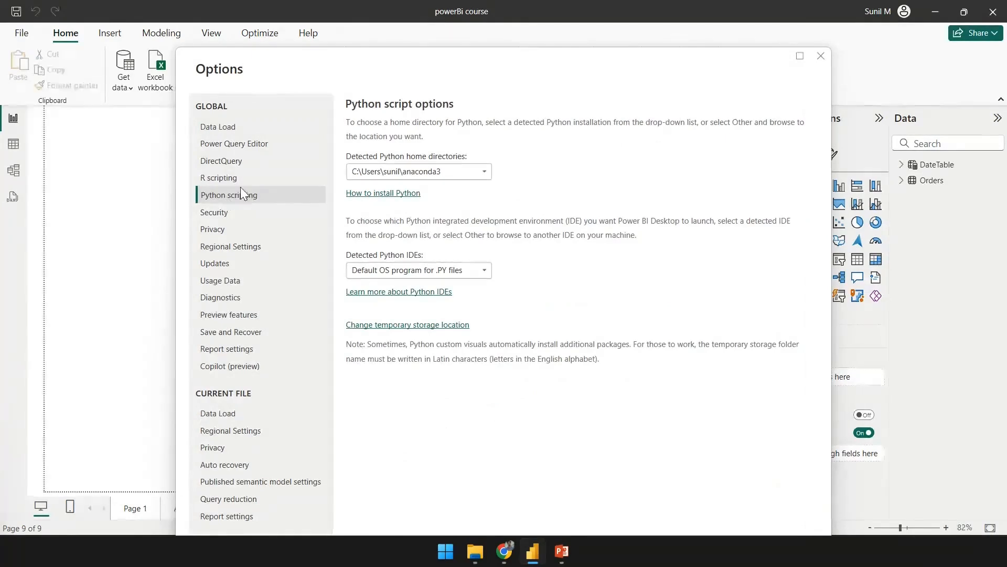
left_click(240, 183)
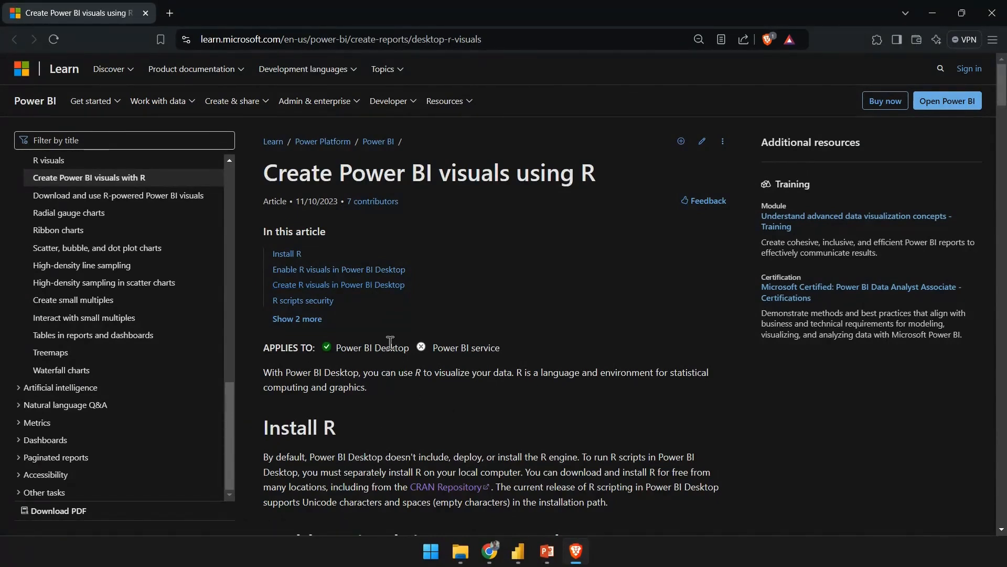
Skim the article on creating Power BI visuals using R and go to its Install R section
scroll(378, 368, "down", 4)
scroll(370, 402, "up", 4)
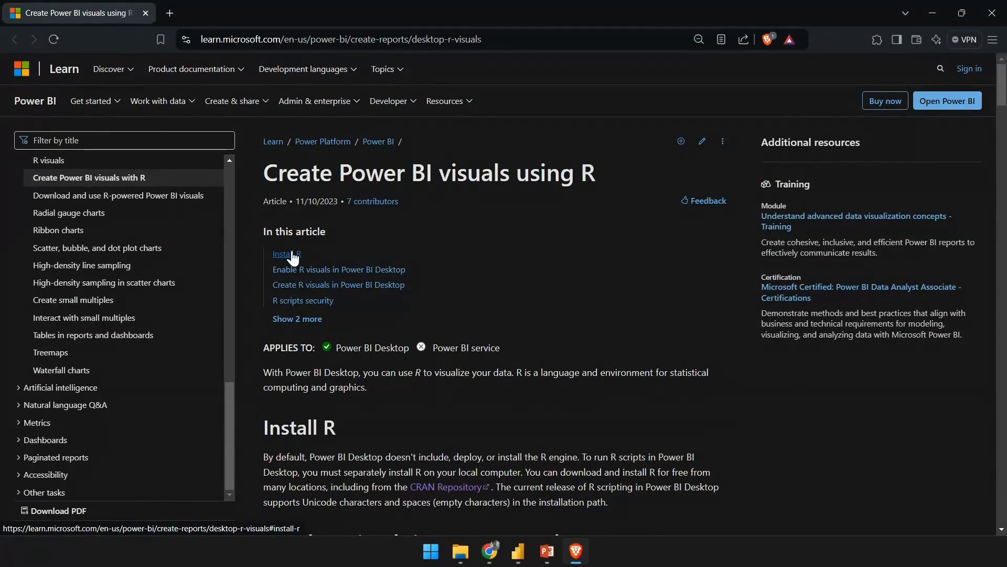
left_click(284, 256)
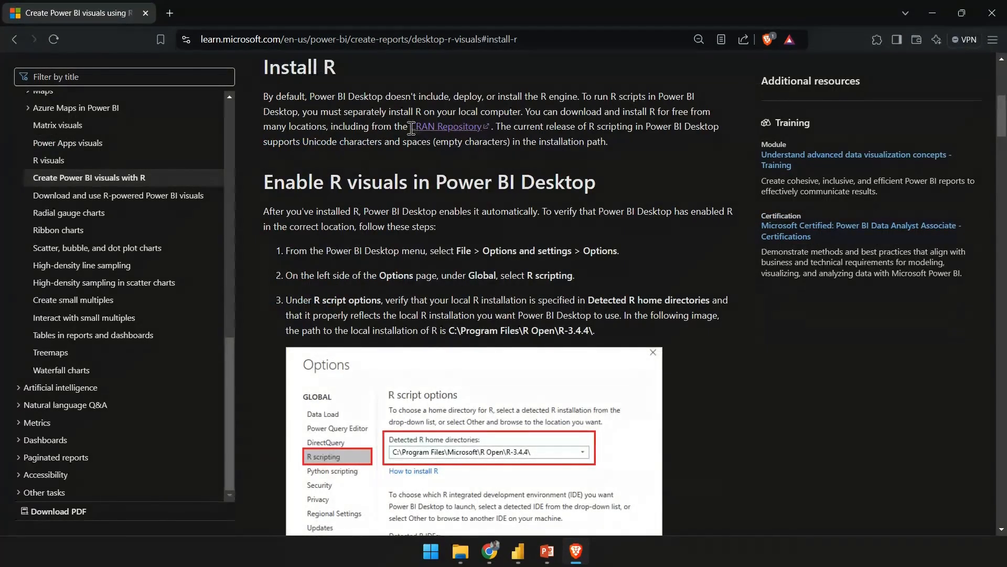
Download the R-4.4.1 installer for Windows through the article's CRAN Repository link
left_click(436, 133)
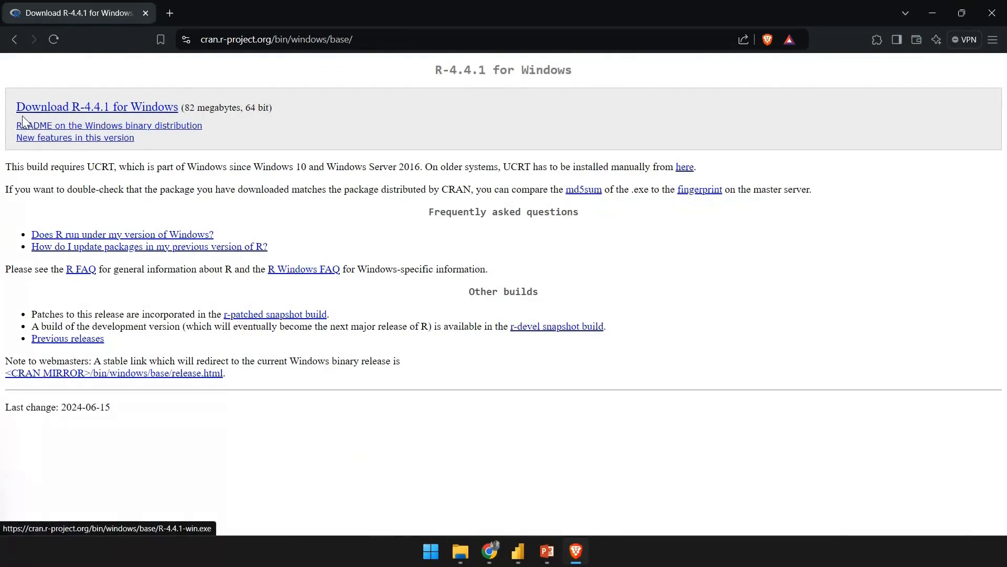
left_click(168, 111)
left_click(627, 85)
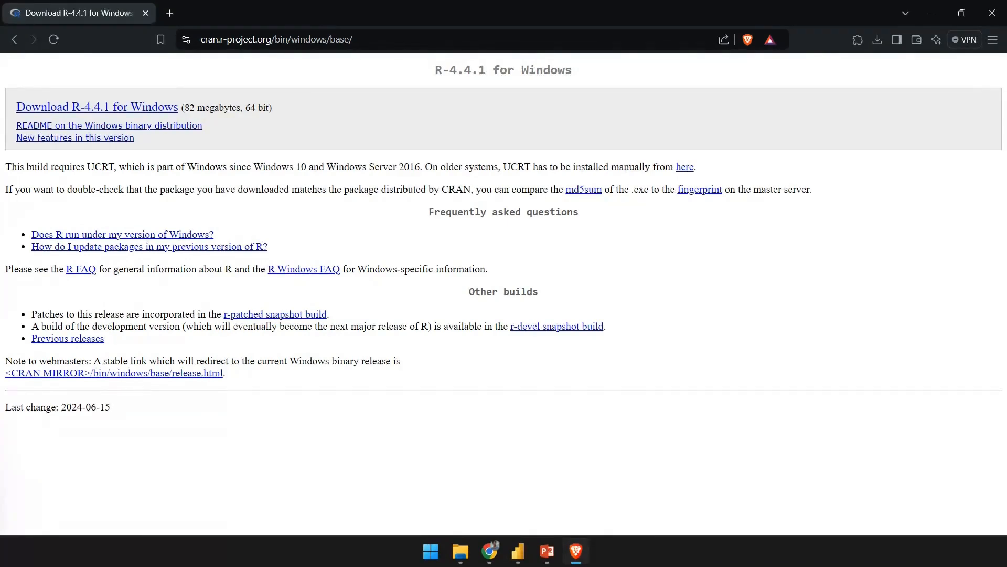
Return to the R visuals article and go to its section on enabling R visuals in Power BI Desktop
left_click(17, 39)
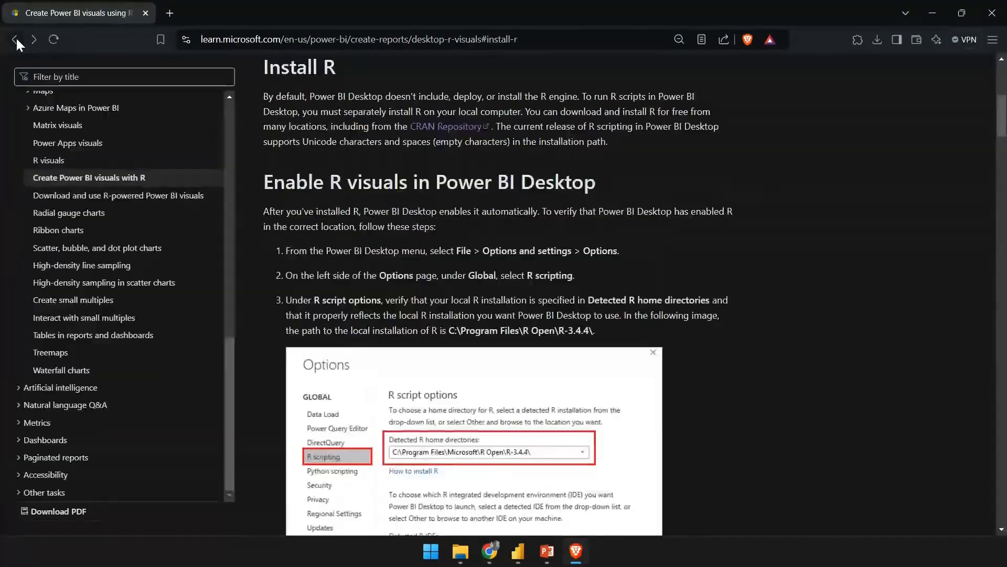
scroll(397, 391, "up", 5)
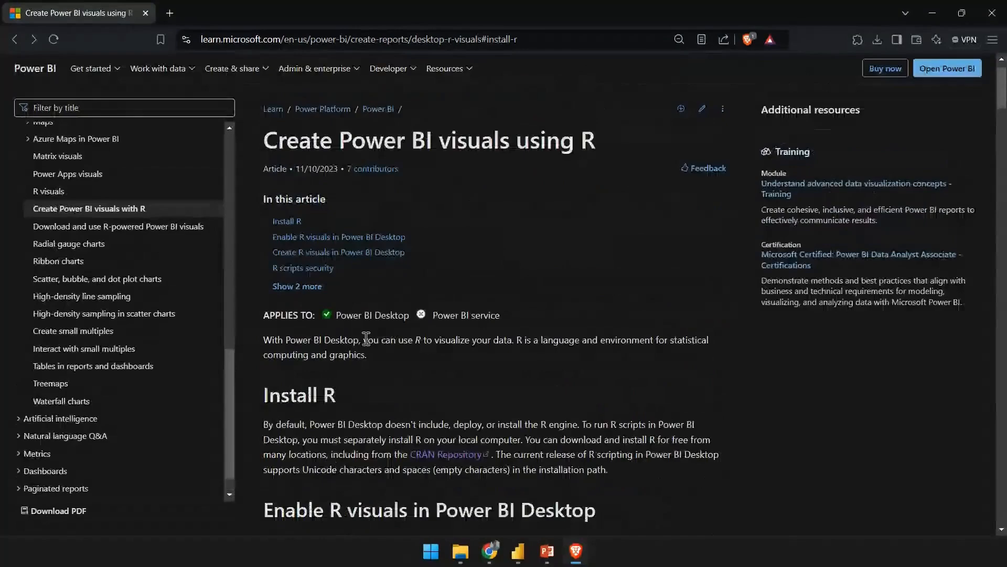
left_click(311, 240)
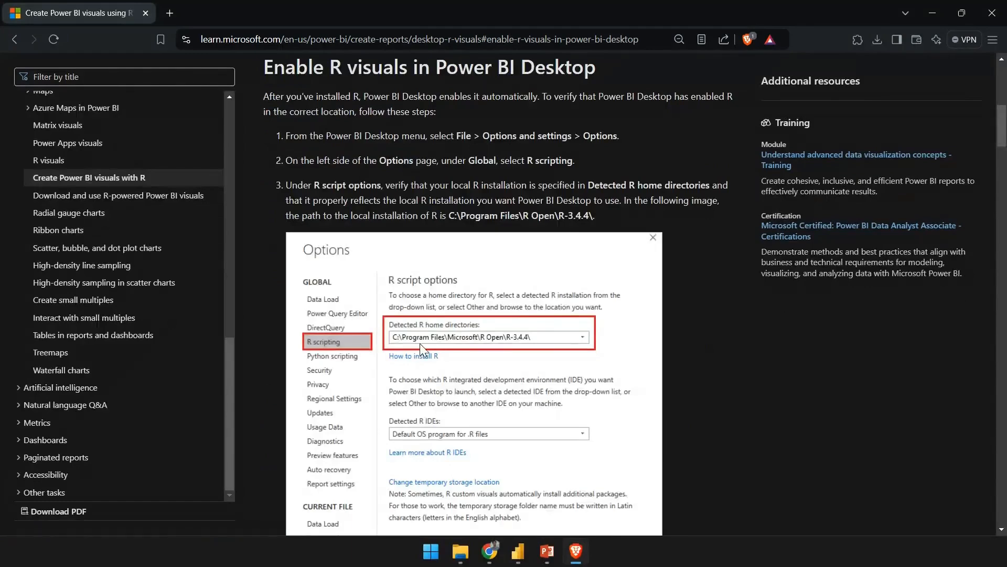
Switch to Power BI Desktop and check the detected R home directory and the available R IDE choices
mouse_move(518, 551)
left_click(508, 492)
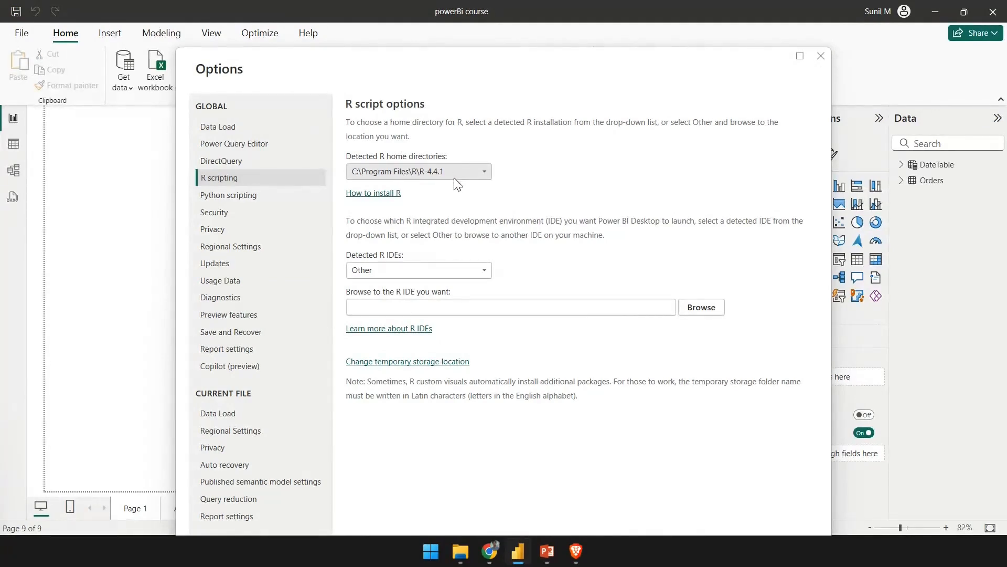
left_click(416, 270)
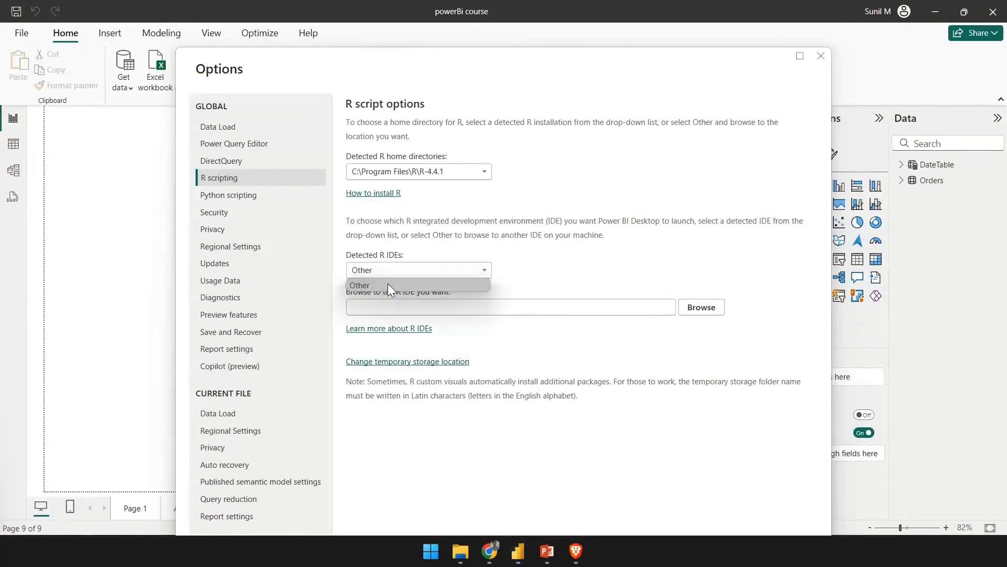
left_click(606, 265)
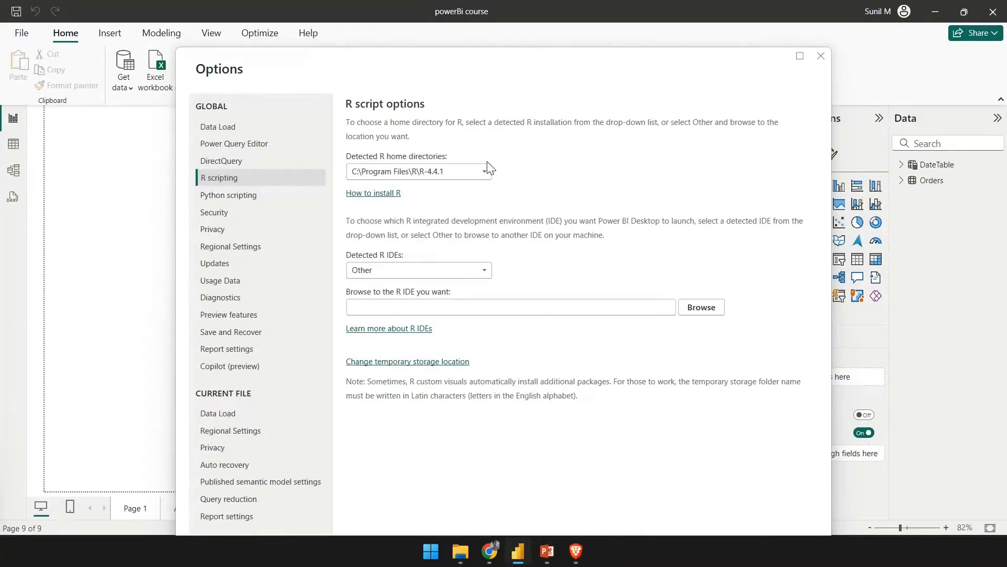
Display the Python scripting options and consult the linked Python installation guide's prerequisites
left_click(270, 196)
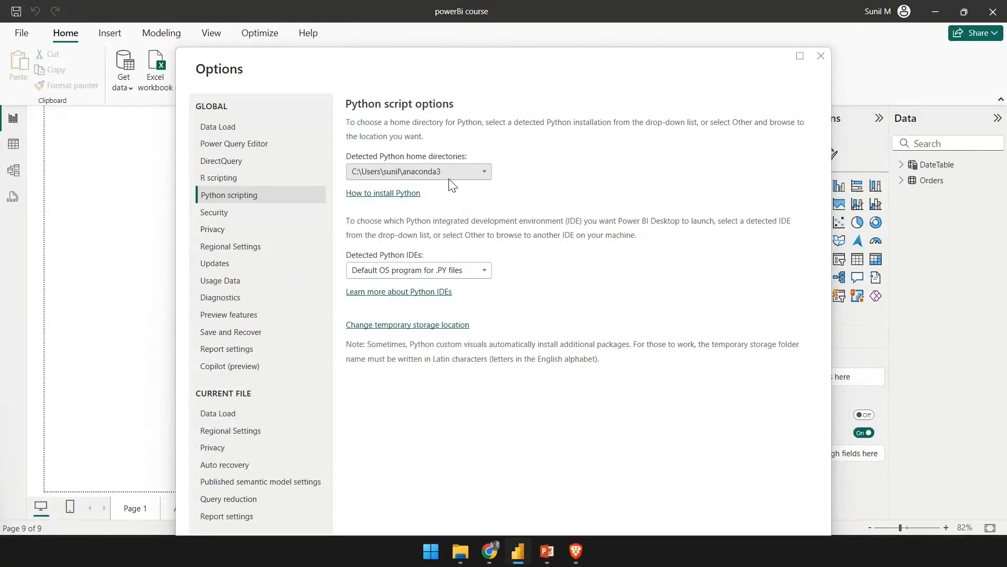
left_click(371, 194)
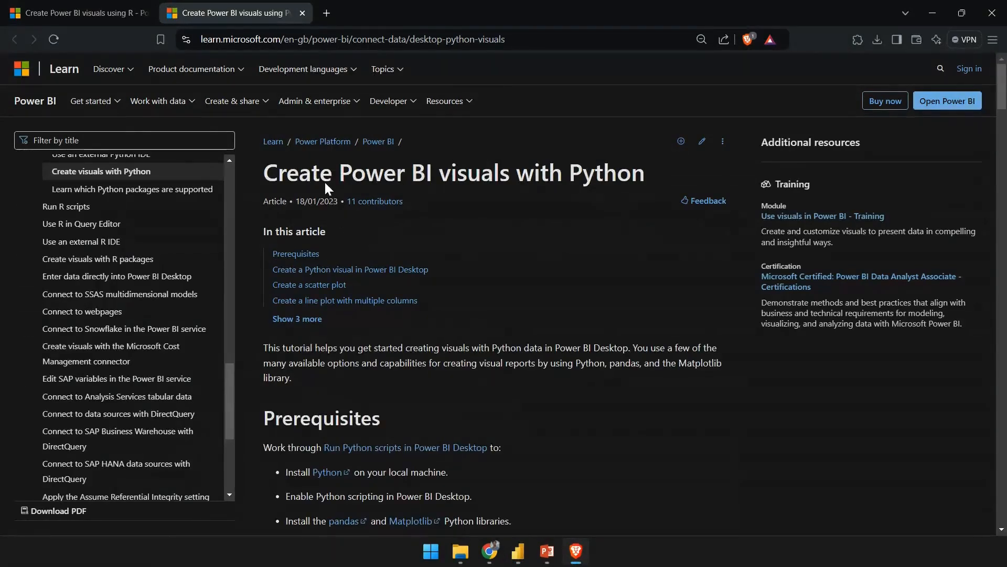
scroll(338, 200, "down", 1)
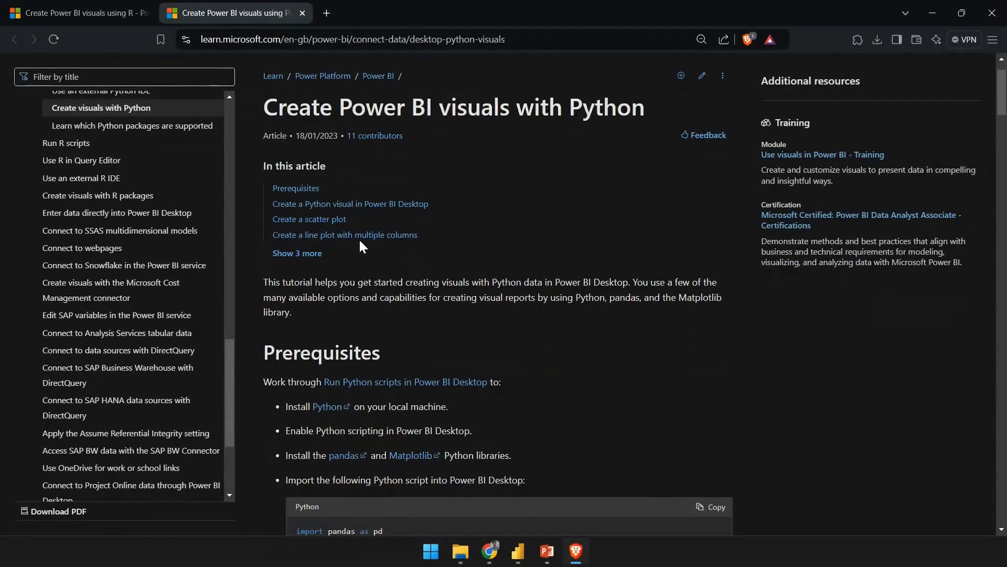
scroll(360, 242, "down", 2)
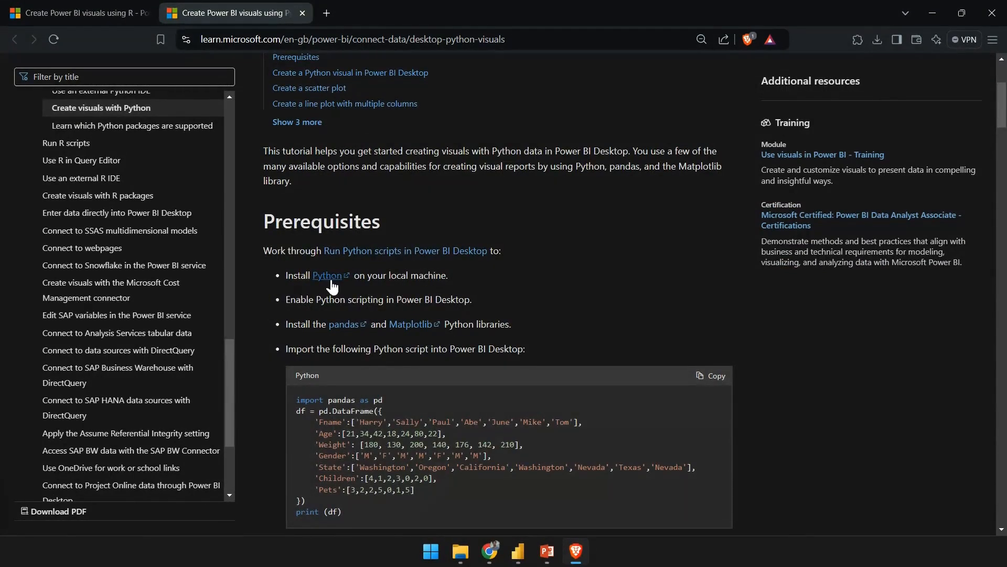
Follow the guide's Python link to the Windows releases page on python.org and examine the stable releases and installers
left_click(331, 276)
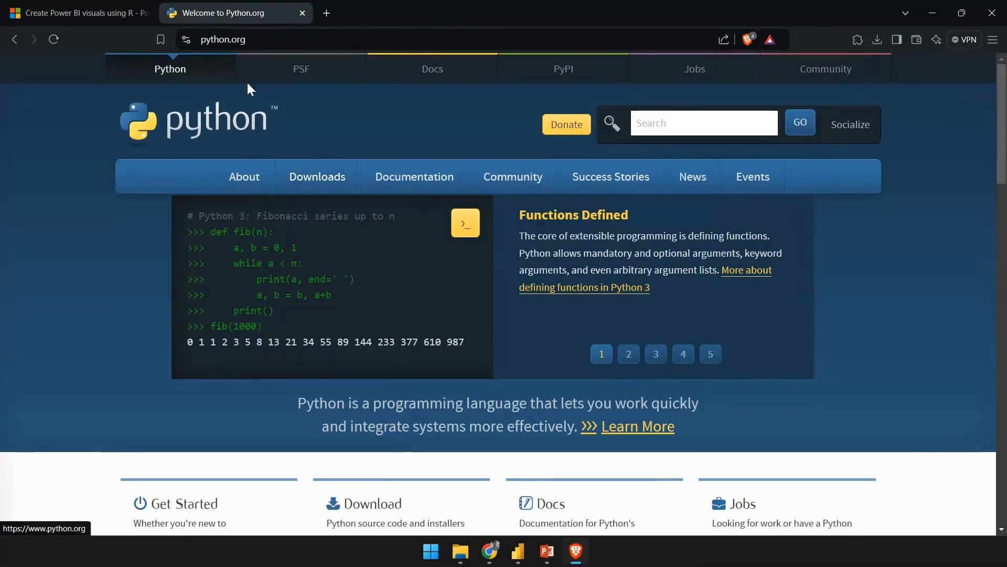
mouse_move(331, 179)
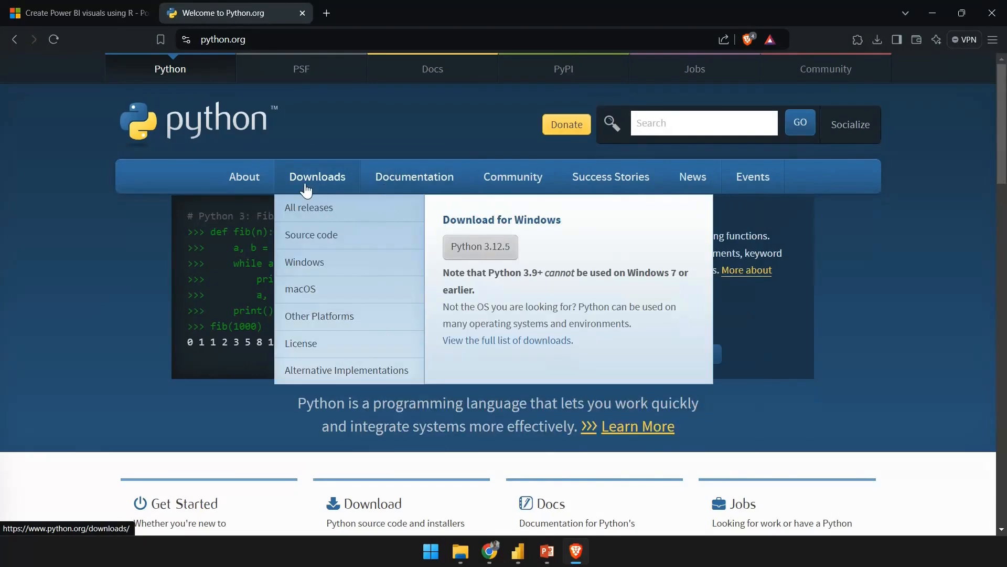
left_click(318, 261)
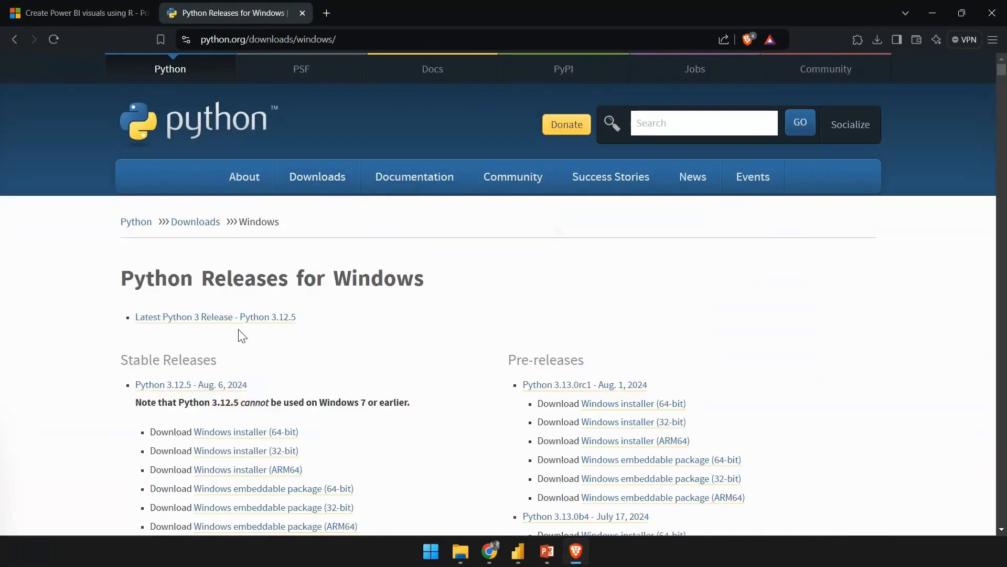
scroll(347, 202, "down", 3)
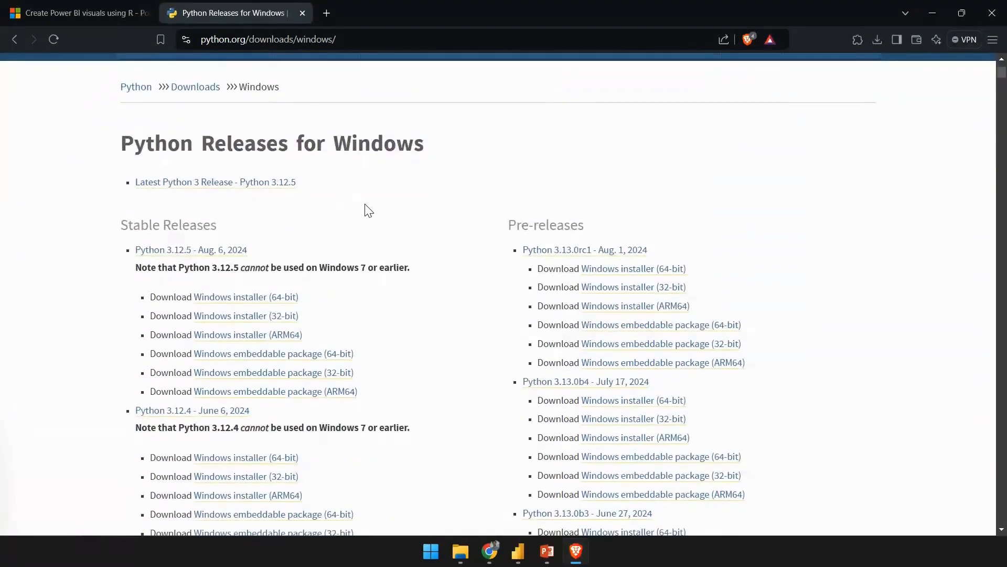
scroll(370, 208, "down", 3)
scroll(315, 247, "down", 1)
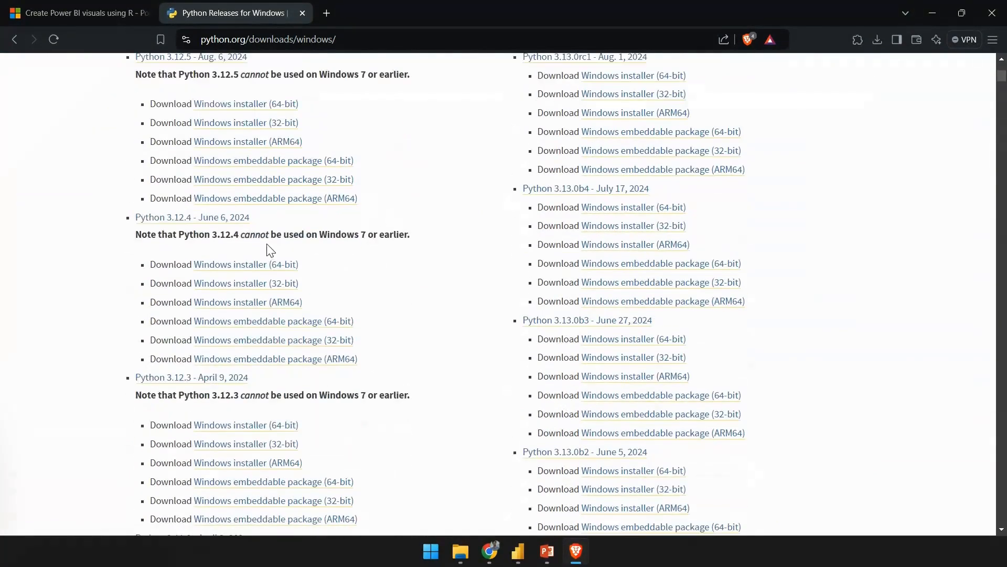
scroll(267, 251, "down", 3)
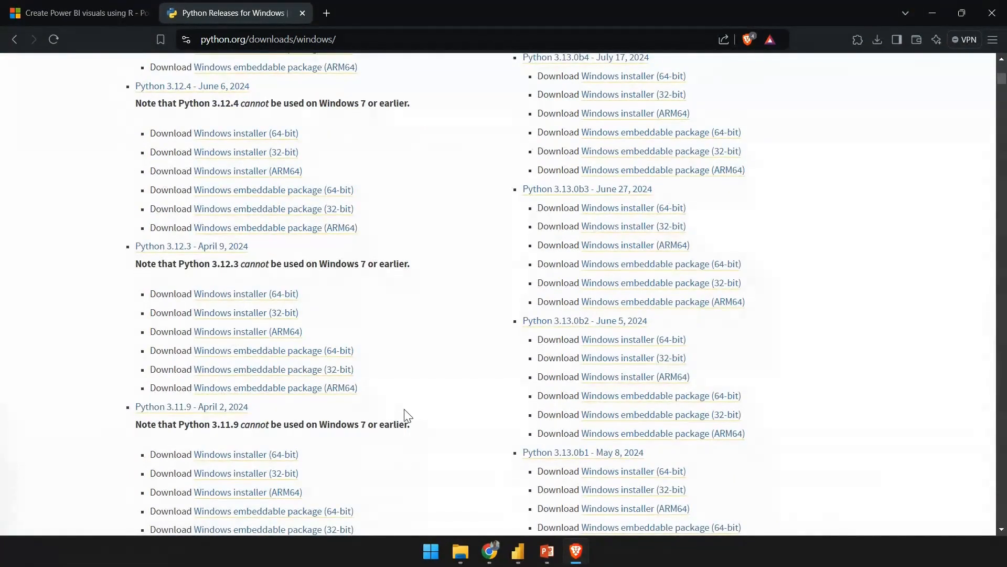
scroll(406, 404, "up", 9)
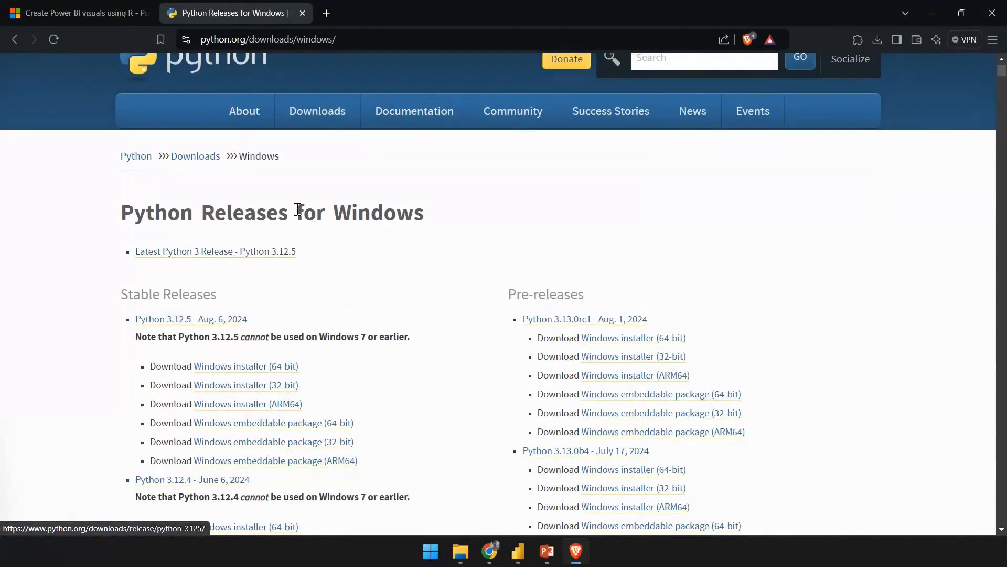
Switch to Power BI Desktop, check the detected Python home directory, and cancel the Options dialog
left_click(518, 551)
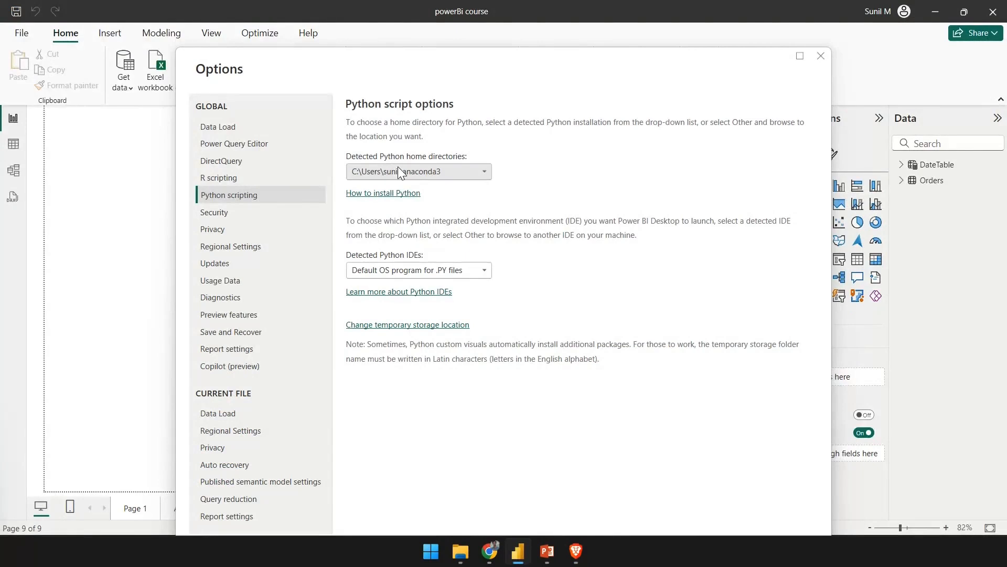
left_click_drag(475, 74, 406, 27)
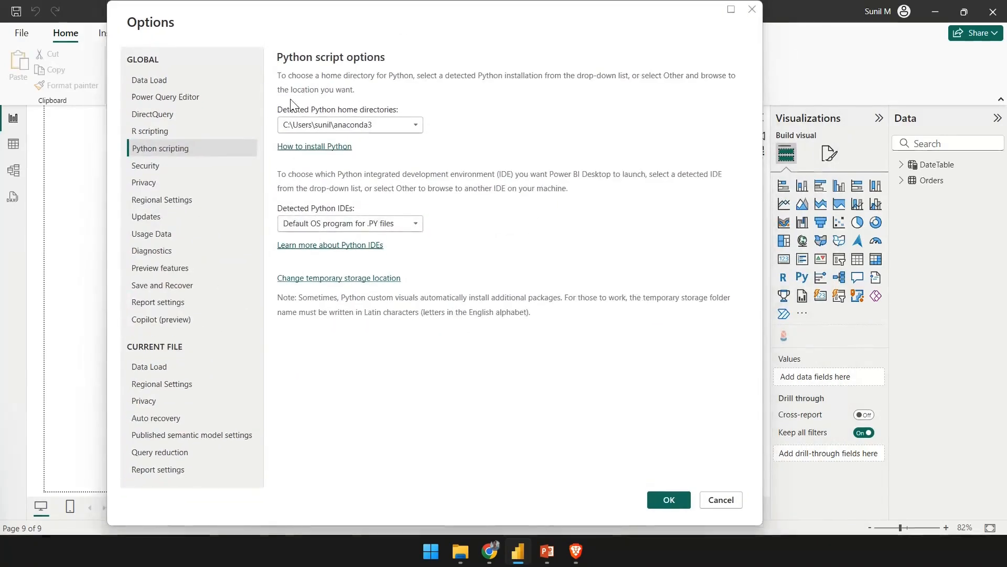
left_click(721, 500)
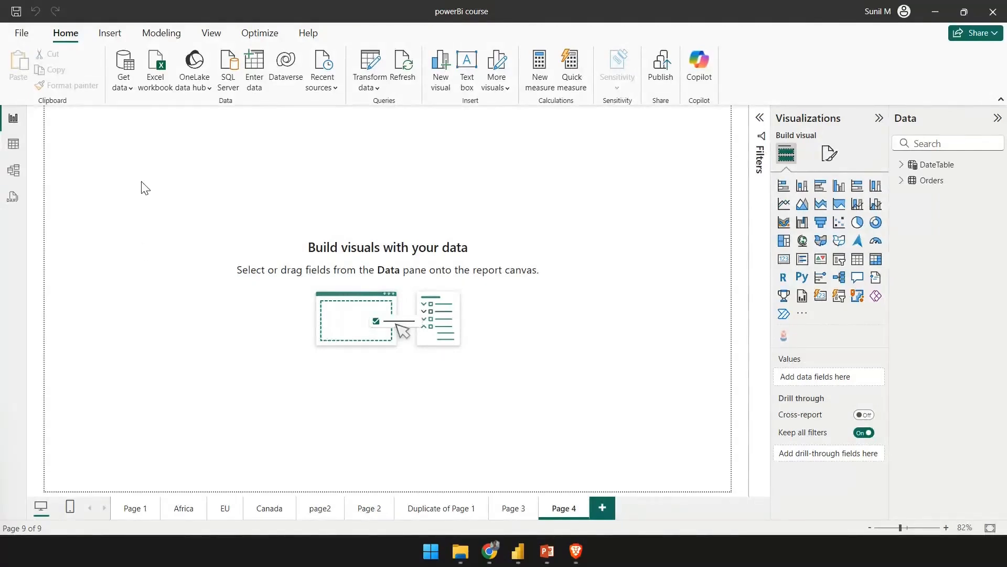
Search all data sources for "R script", connect to it to view its script entry dialog, and dismiss it without entering code
left_click(132, 93)
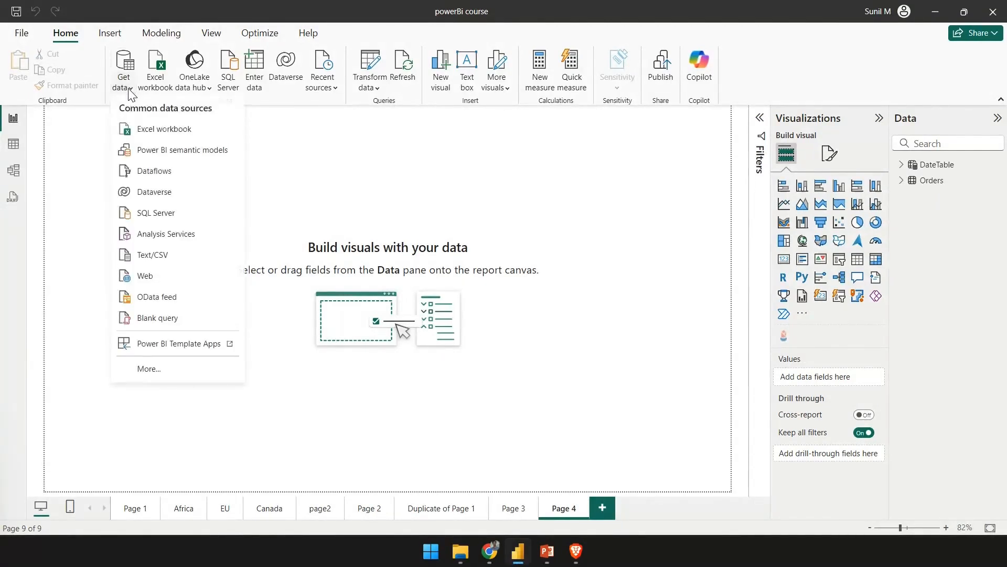
left_click(172, 370)
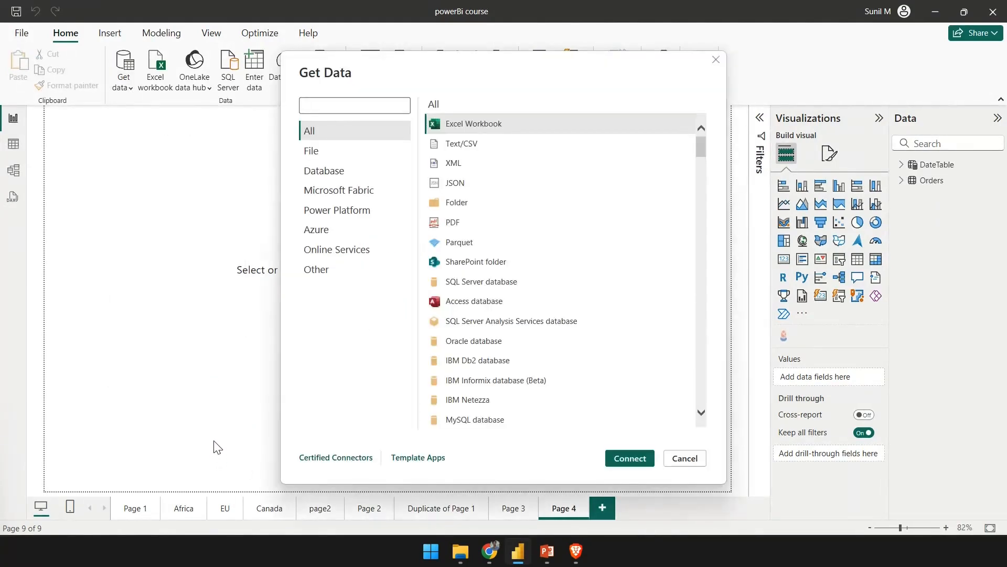
type("R script")
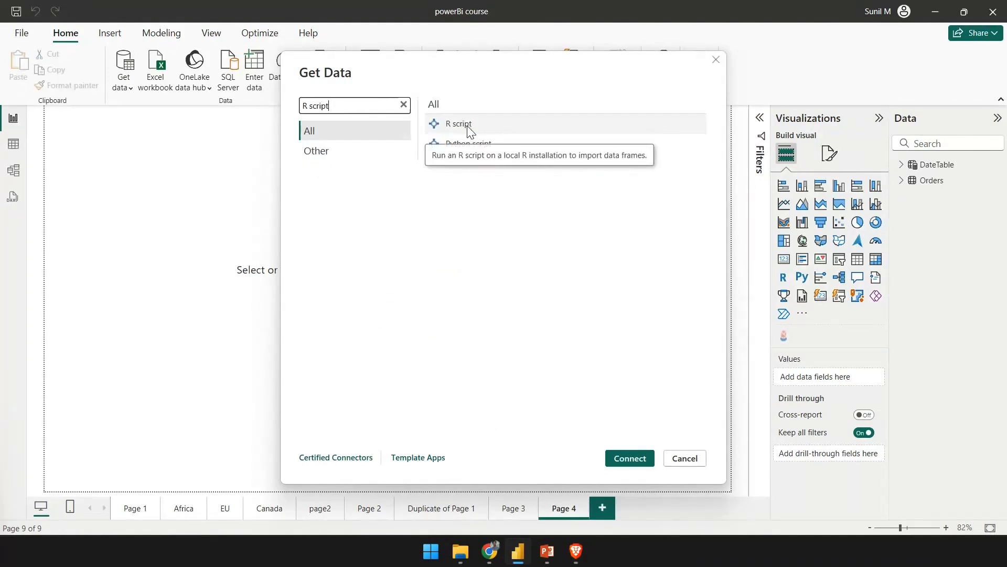
left_click(468, 126)
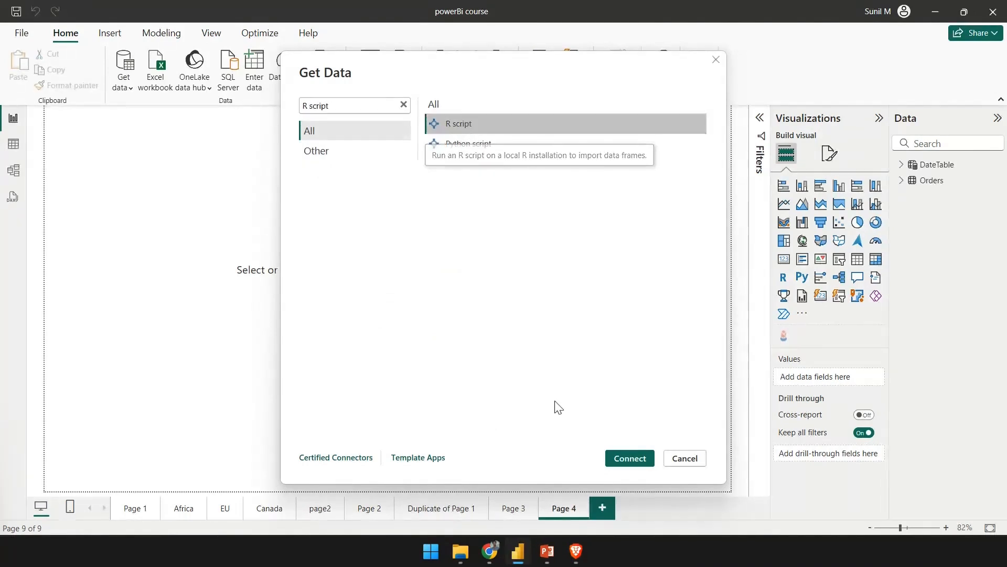
left_click(629, 459)
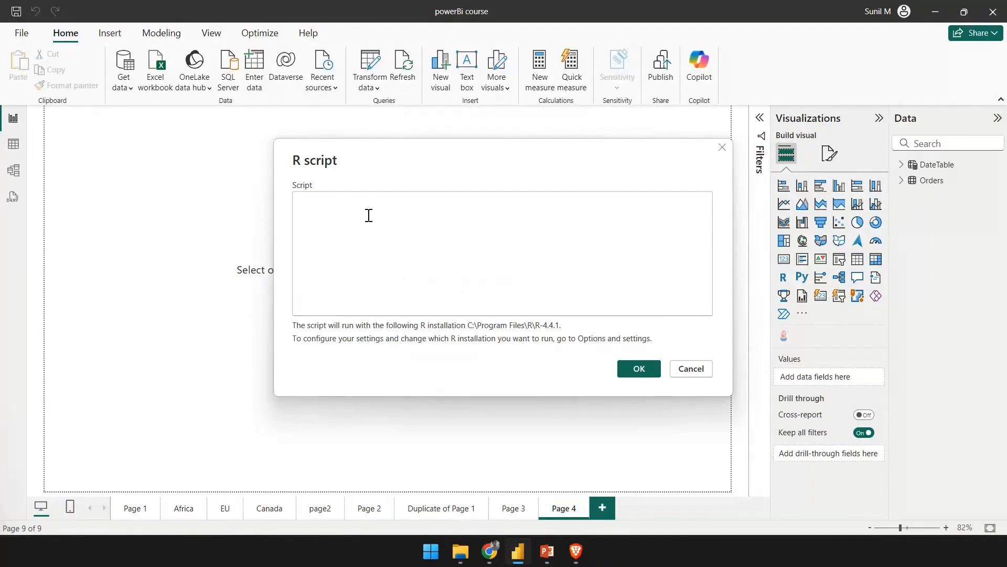
key("Escape")
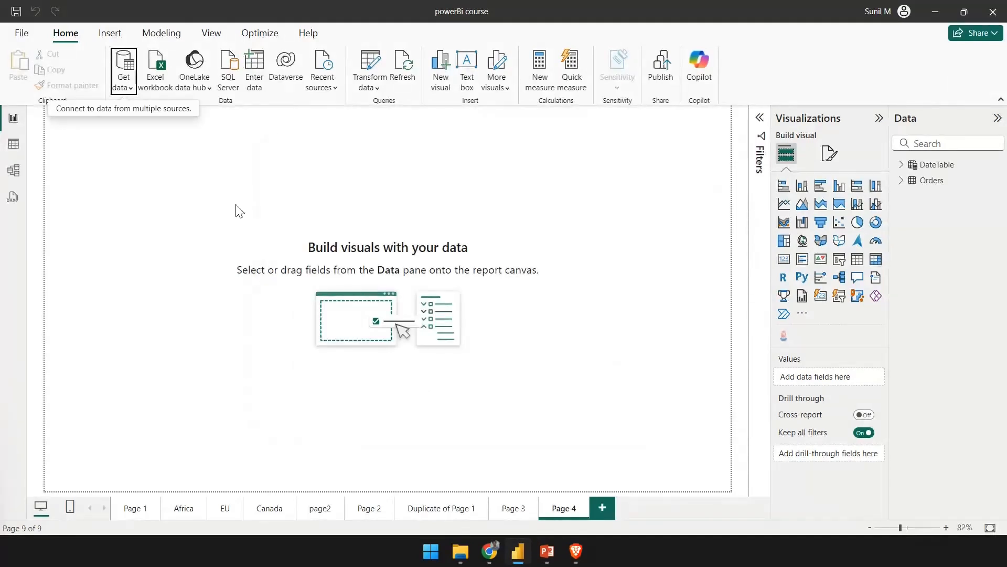
Search all data sources for "python script", connect to it to view its script entry dialog, and dismiss it without entering code
left_click(124, 88)
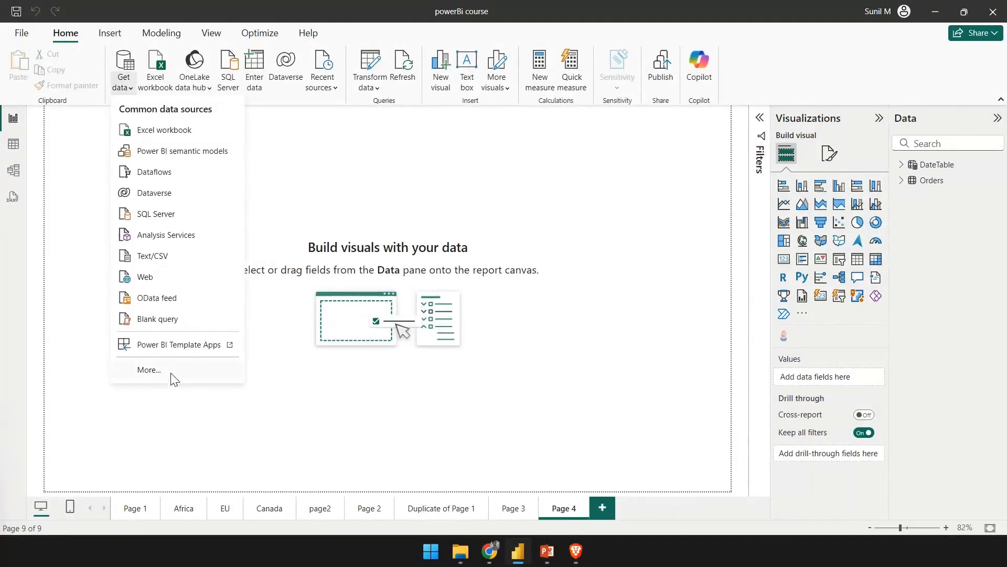
left_click(170, 368)
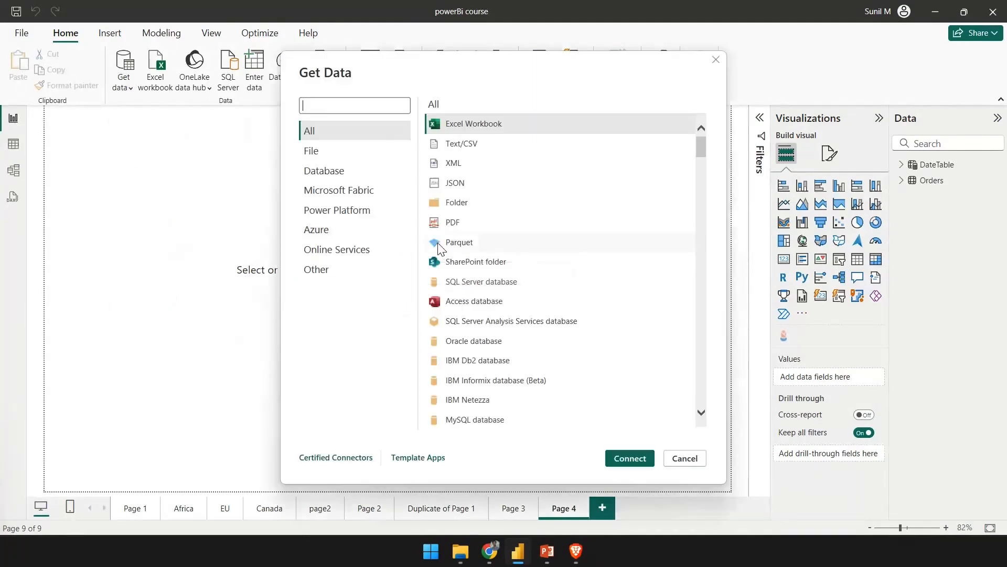
type("python script")
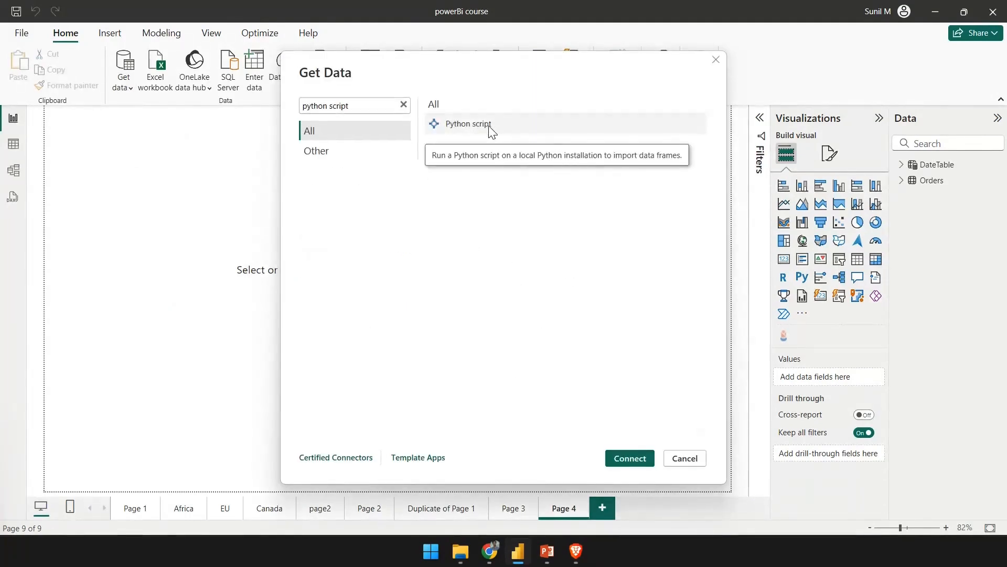
left_click(491, 127)
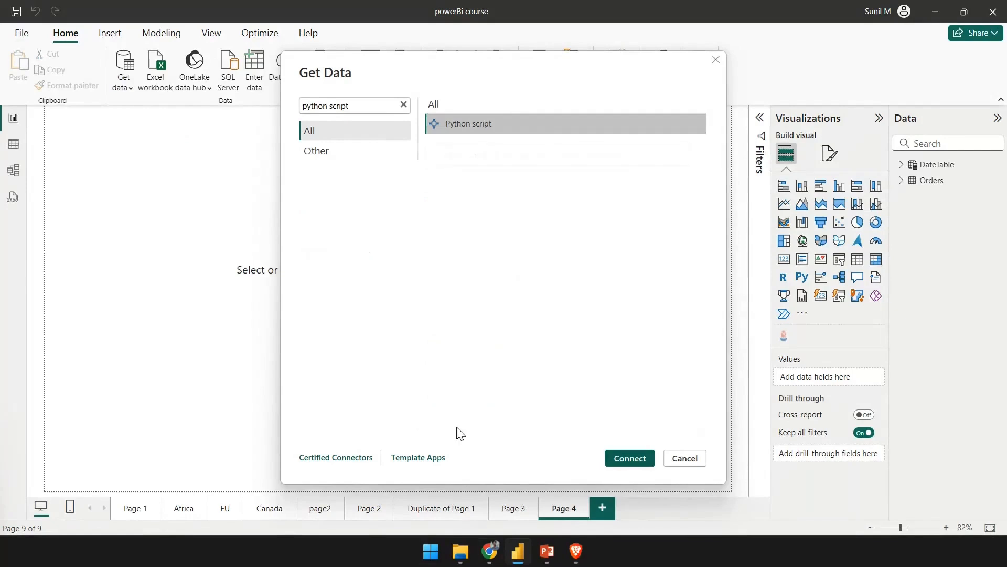
left_click(650, 459)
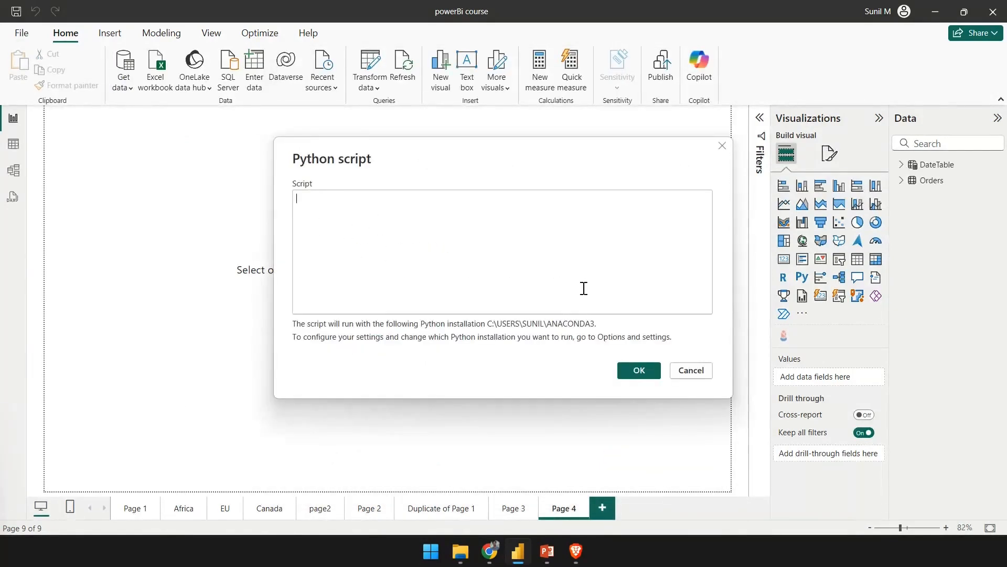
key("Escape")
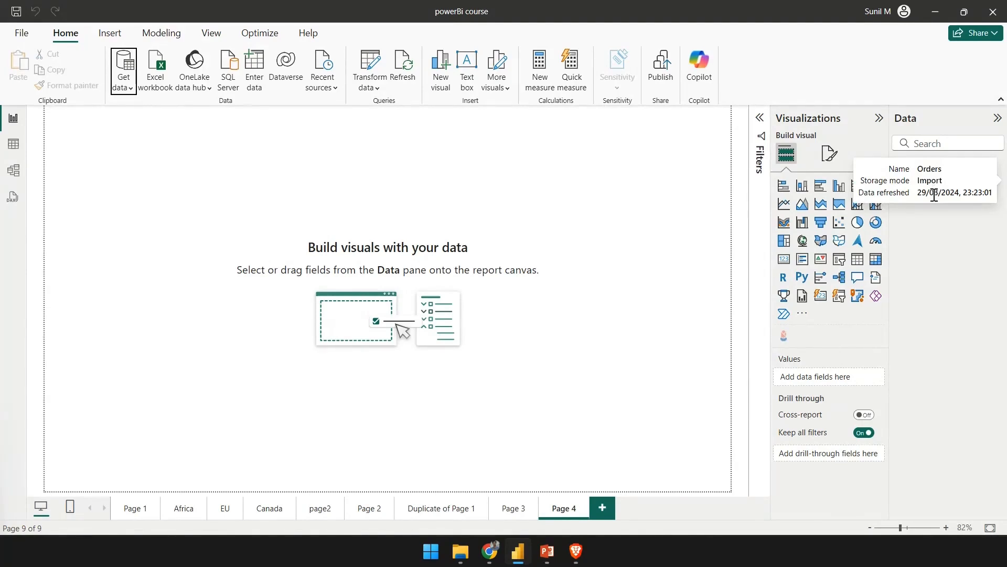
Insert an R visual on Page 4, enlarge it, and expand its script editor
left_click(784, 277)
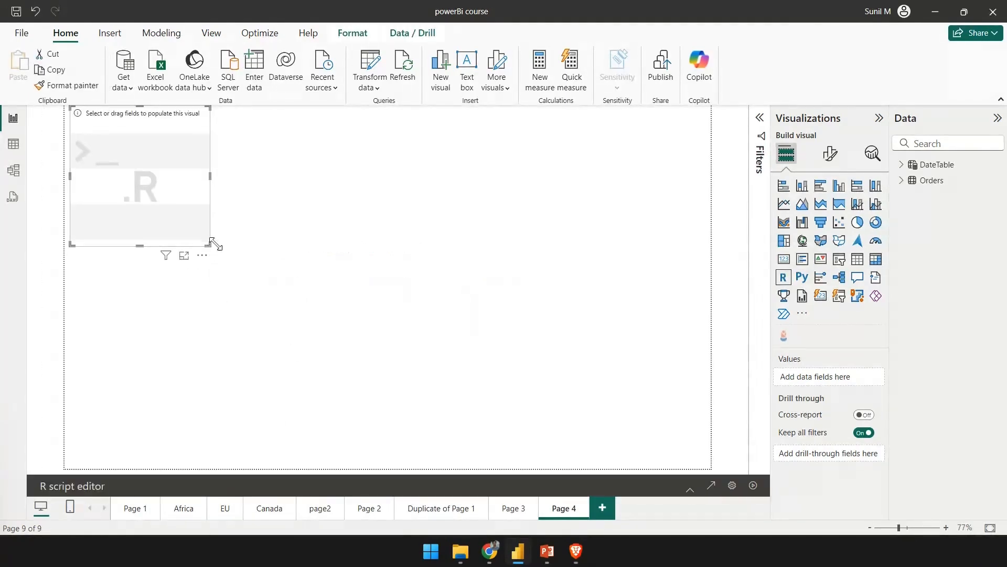
left_click_drag(214, 241, 469, 299)
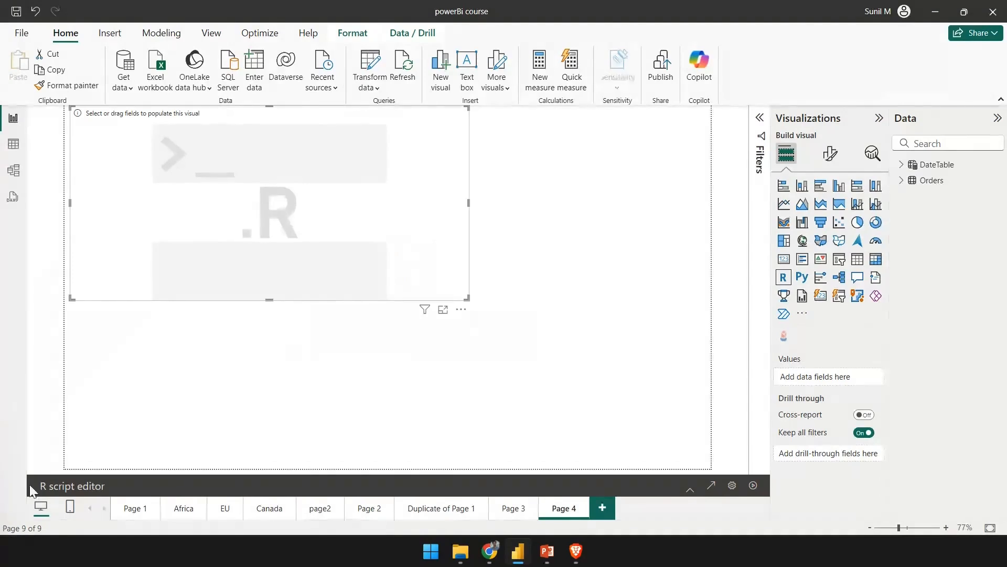
left_click(689, 486)
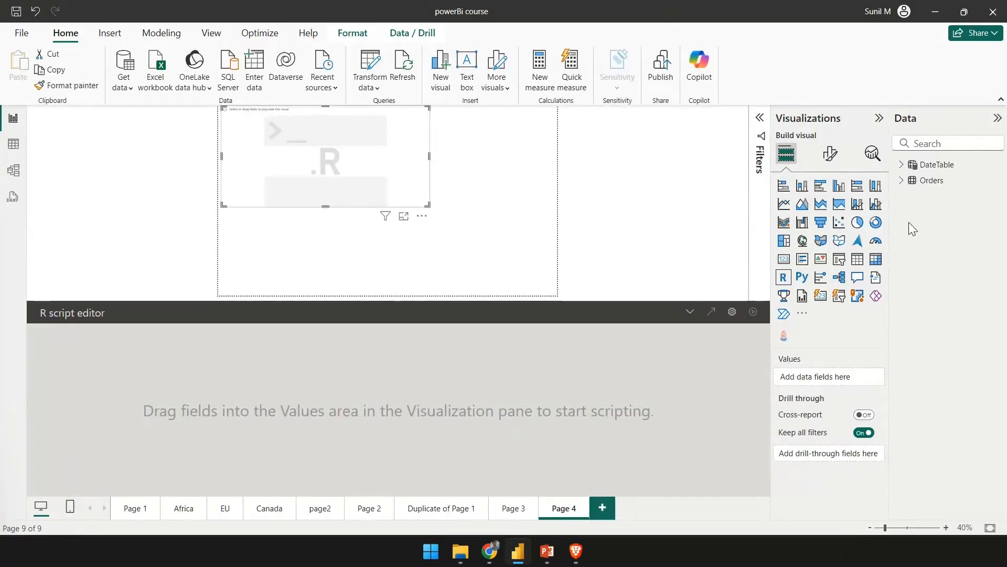
Add the Sales and Profit fields from the Orders table to the R visual's values
left_click(901, 180)
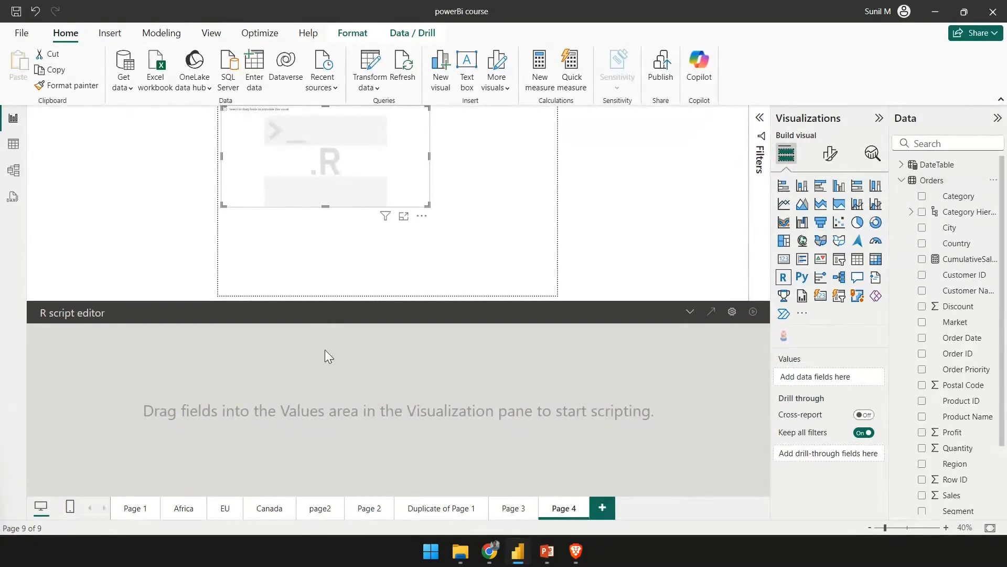
scroll(959, 320, "down", 3)
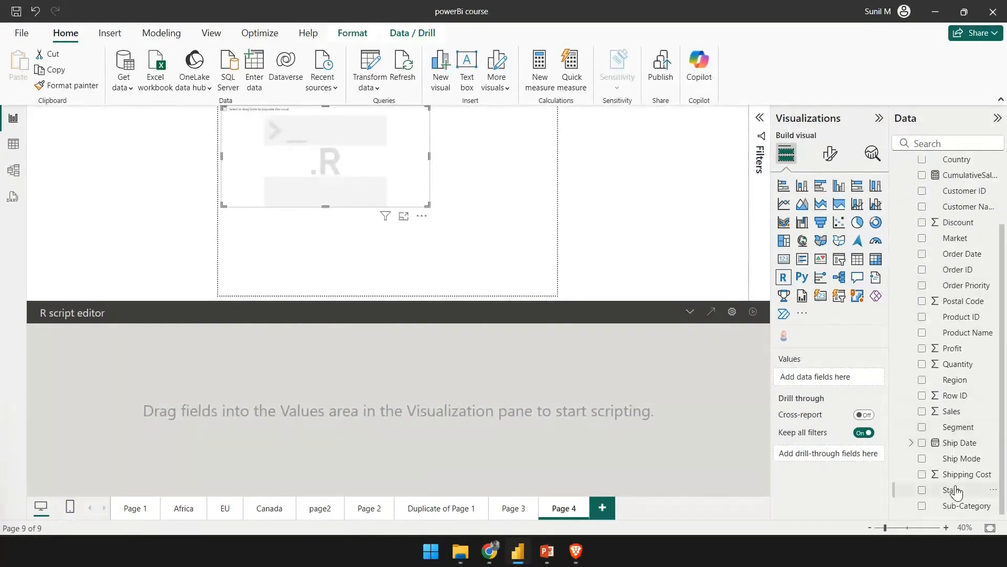
left_click_drag(951, 414, 829, 386)
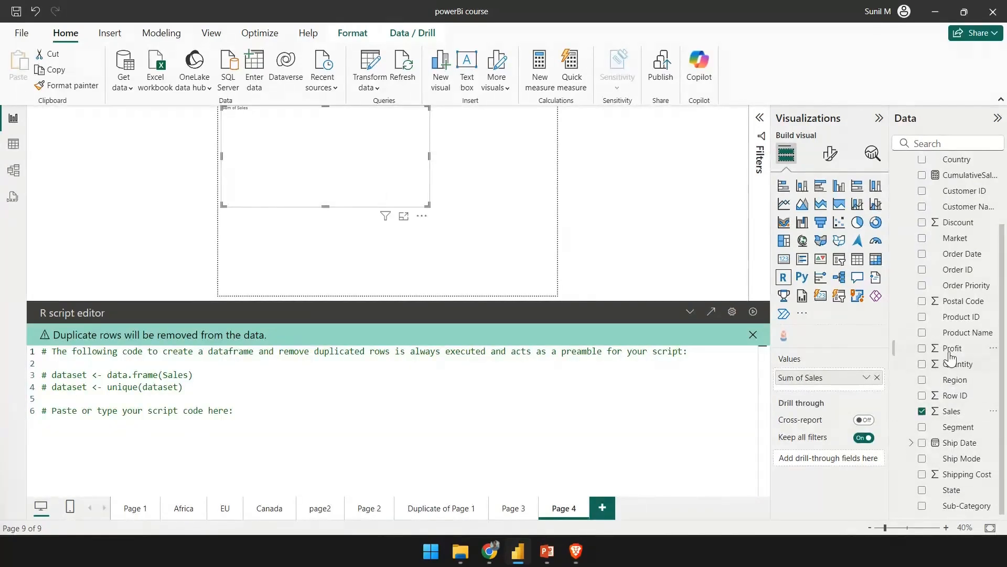
left_click_drag(951, 349, 823, 391)
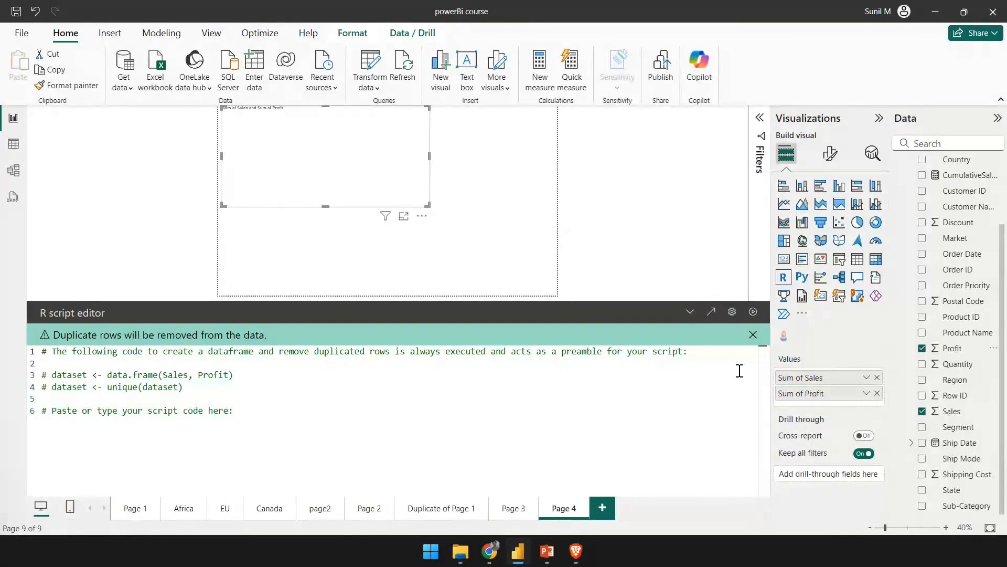
Try running the R visual's script without adding plotting code, then read the visual's error details and dismiss them
left_click(258, 413)
left_click(751, 313)
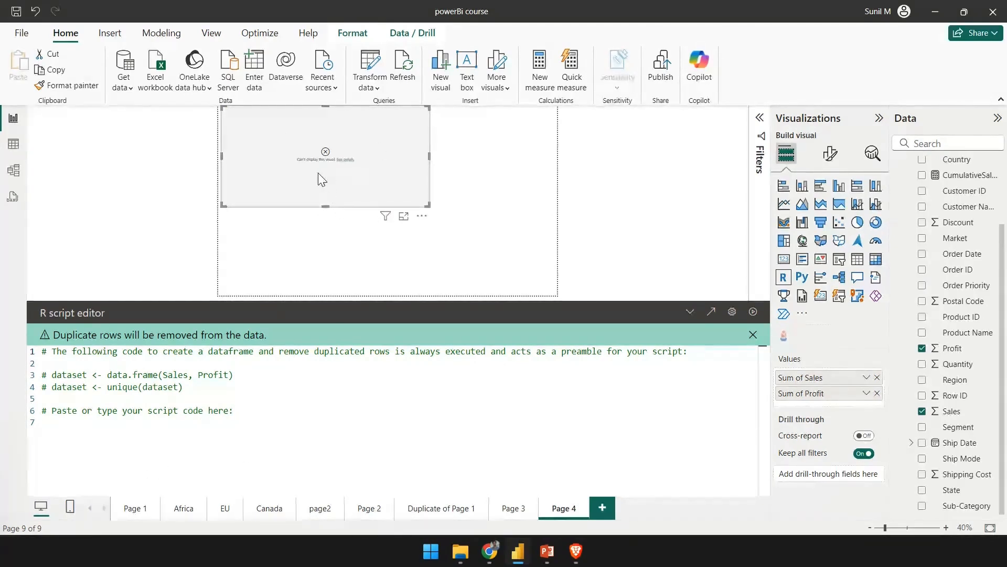
left_click(347, 162)
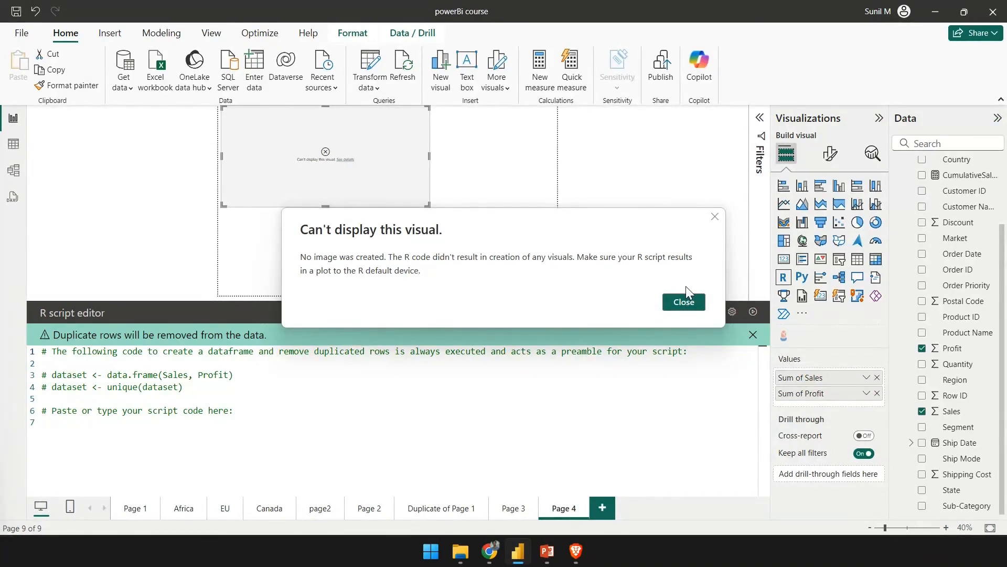
left_click(684, 301)
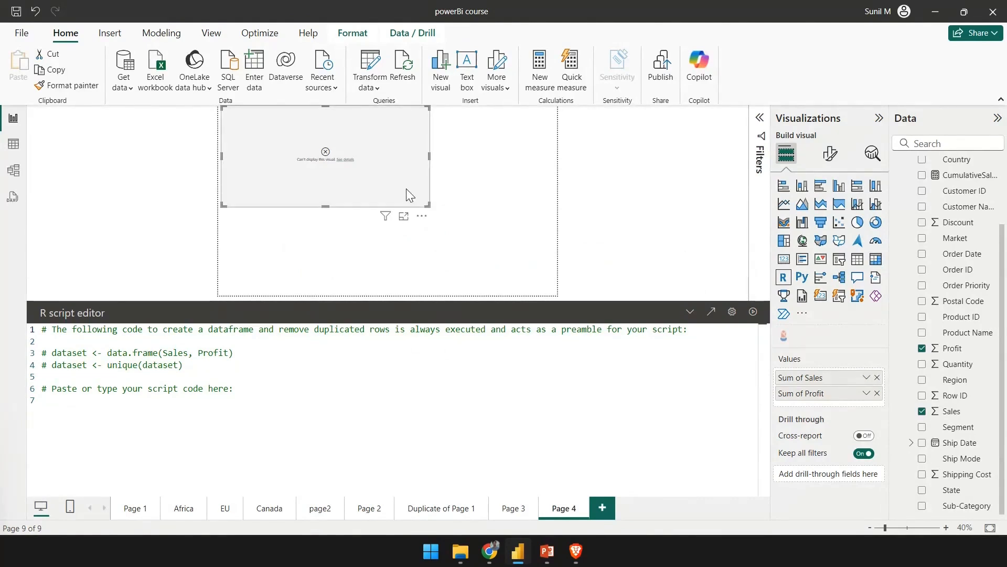
Replace the R visual with a Python visual and add Sales and Profit from the Orders table to its values
key("Delete")
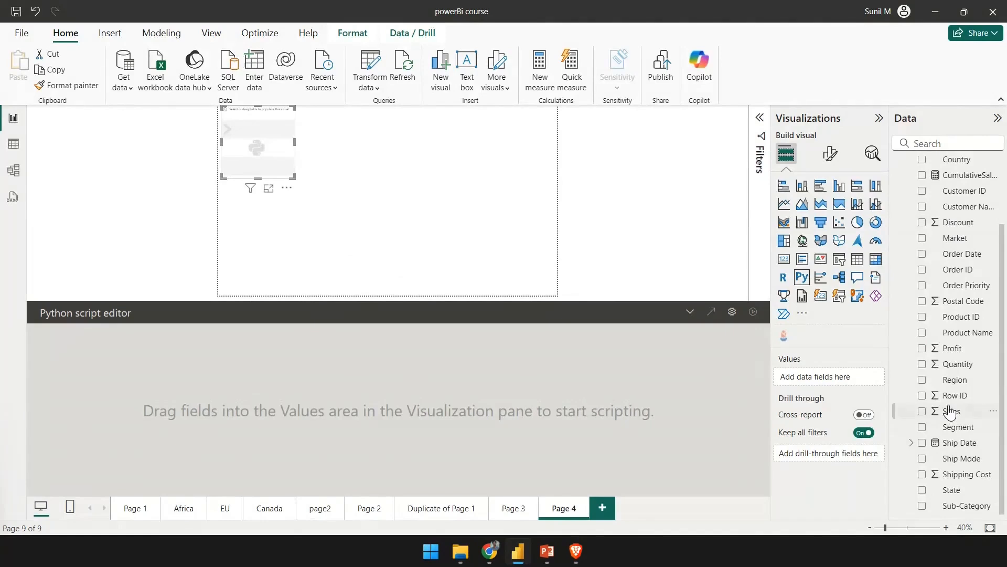
left_click_drag(951, 411, 823, 378)
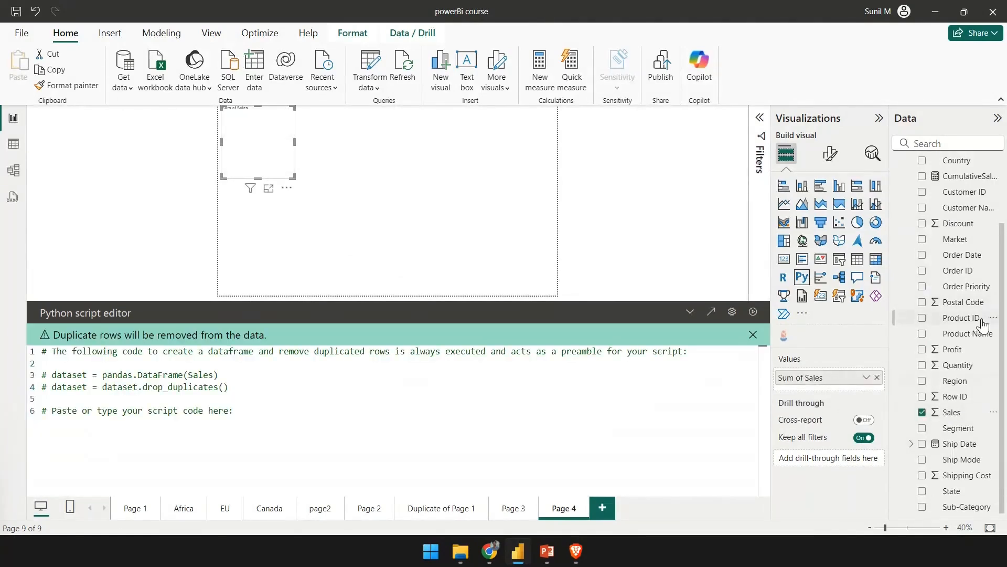
scroll(971, 315, "up", 3)
left_click_drag(955, 435, 840, 399)
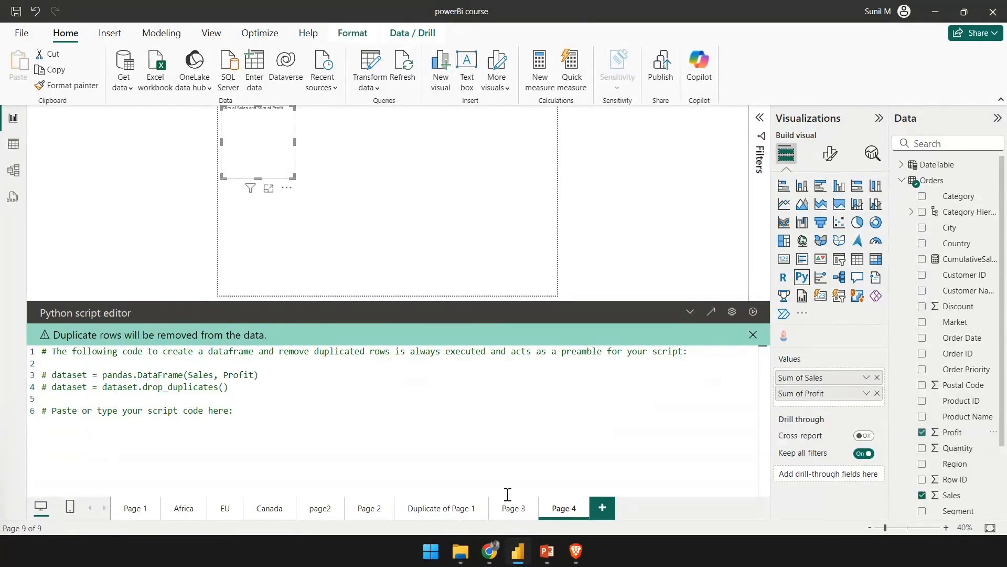
Enter "import seaborn as sns" below the Python script's preamble comments and start a new line after it
left_click(269, 426)
key("Return")
type("mport seabs")
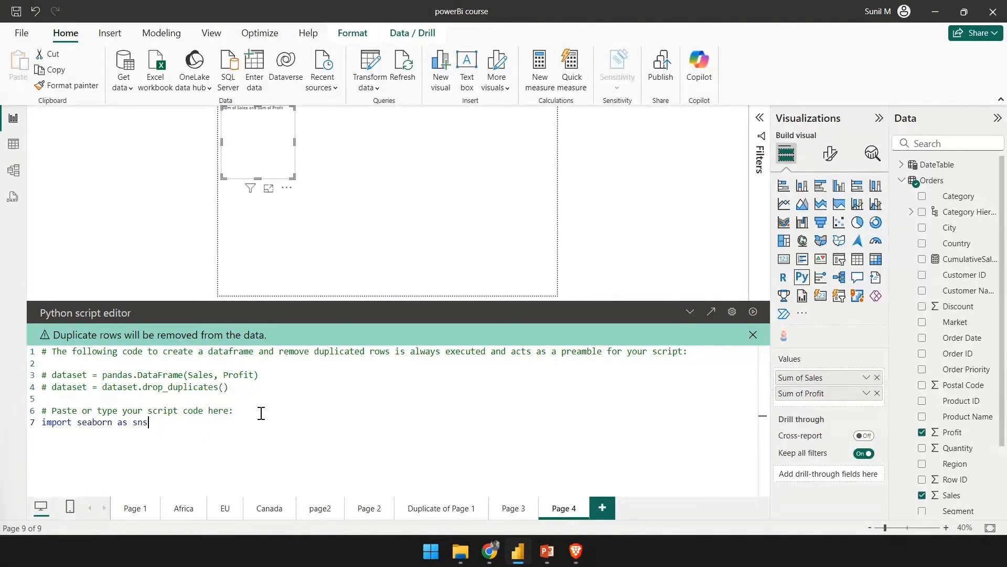
left_click_drag(244, 375, 253, 376)
left_click(151, 432)
key("Return")
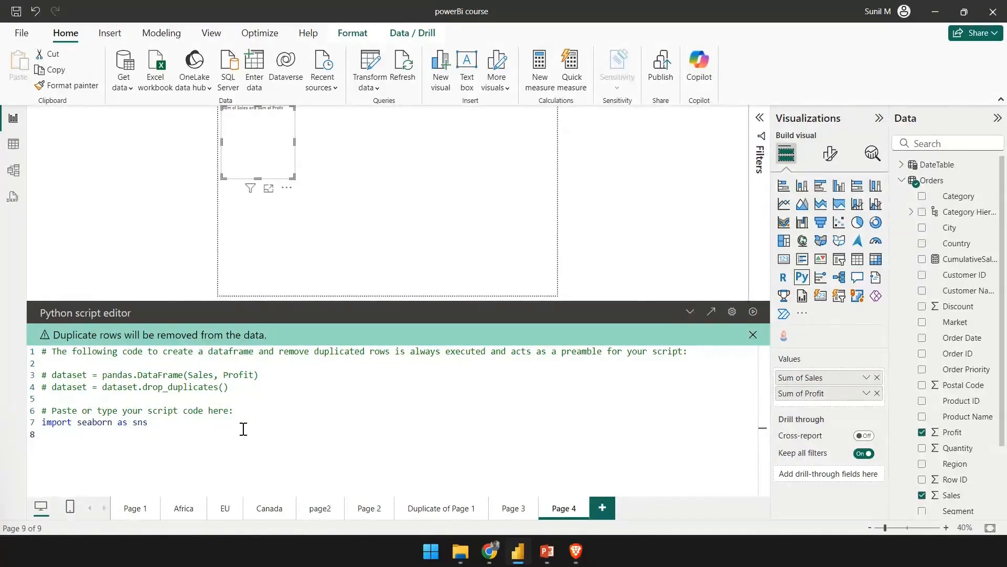